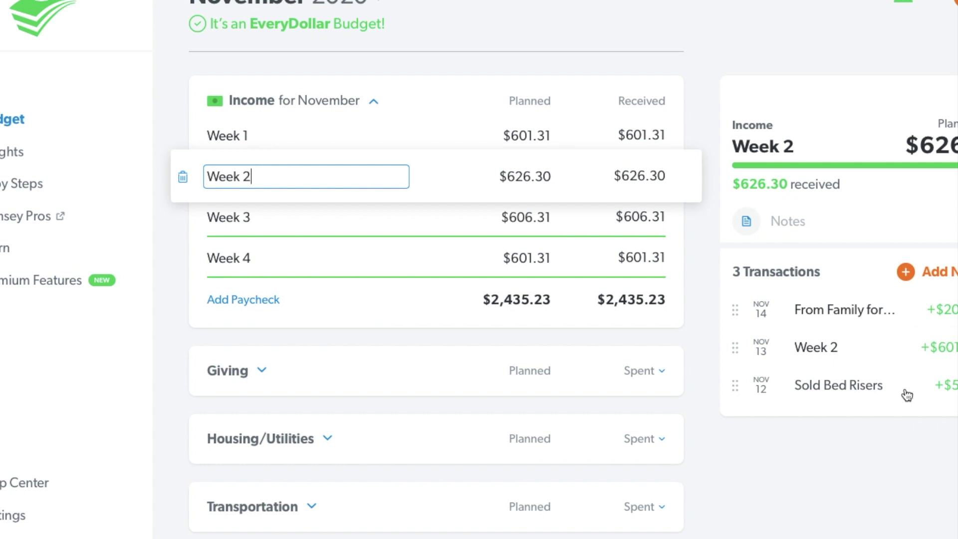
- Review the transactions of the Week 3 paycheck and of the Gifts, Church and Other items under Giving, collapsing both groups
click(402, 224)
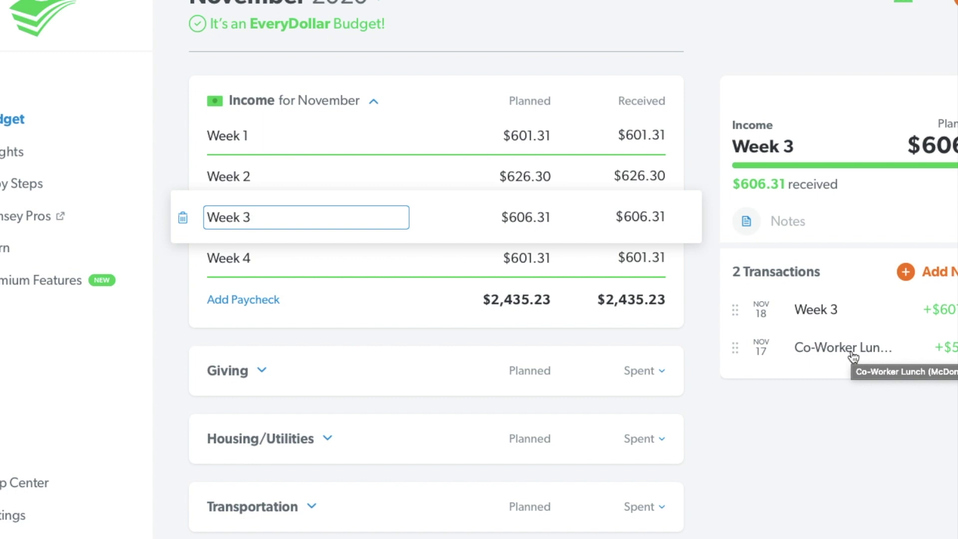
click(374, 103)
click(324, 170)
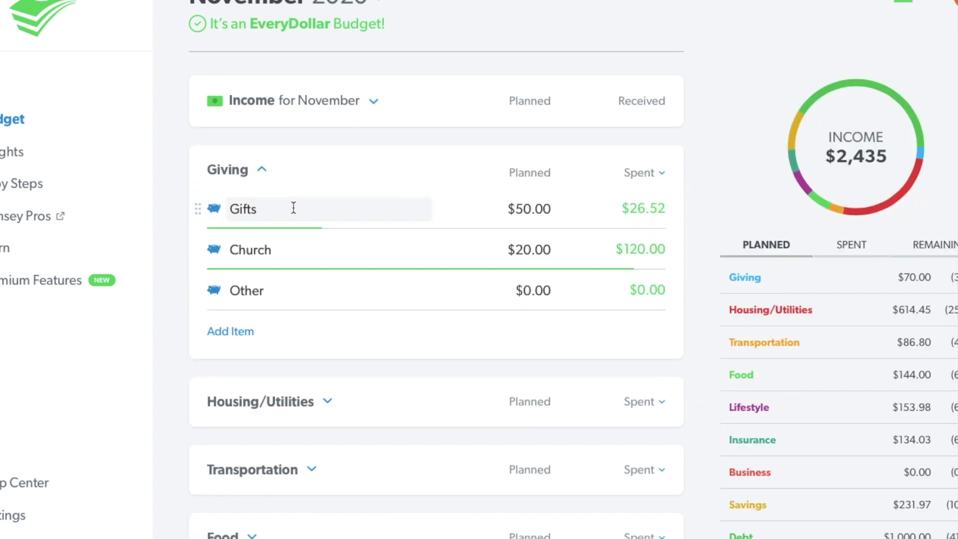
click(293, 208)
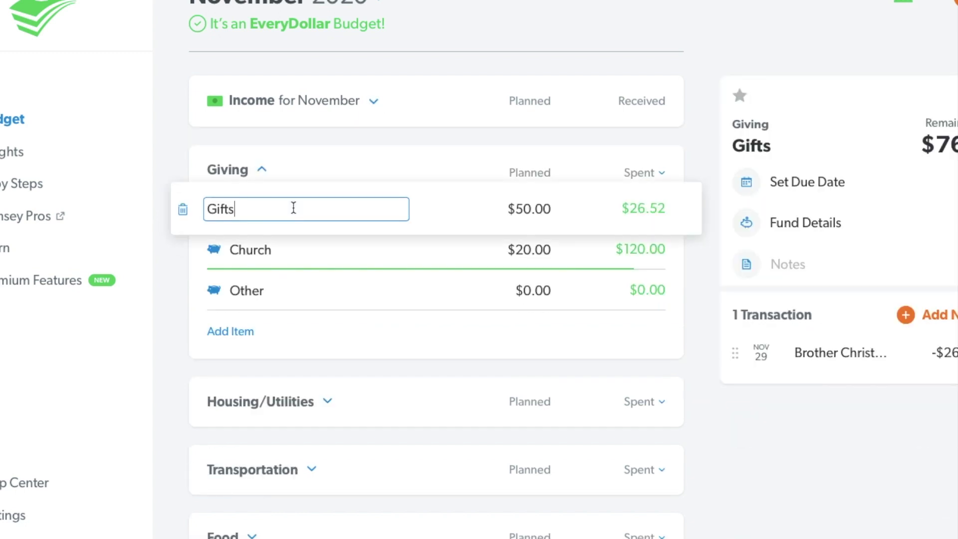
click(380, 255)
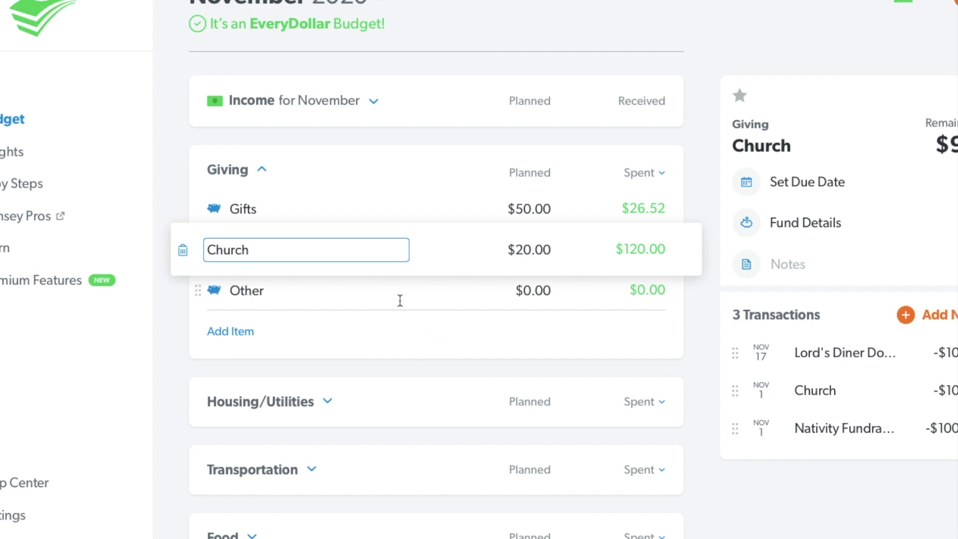
click(405, 292)
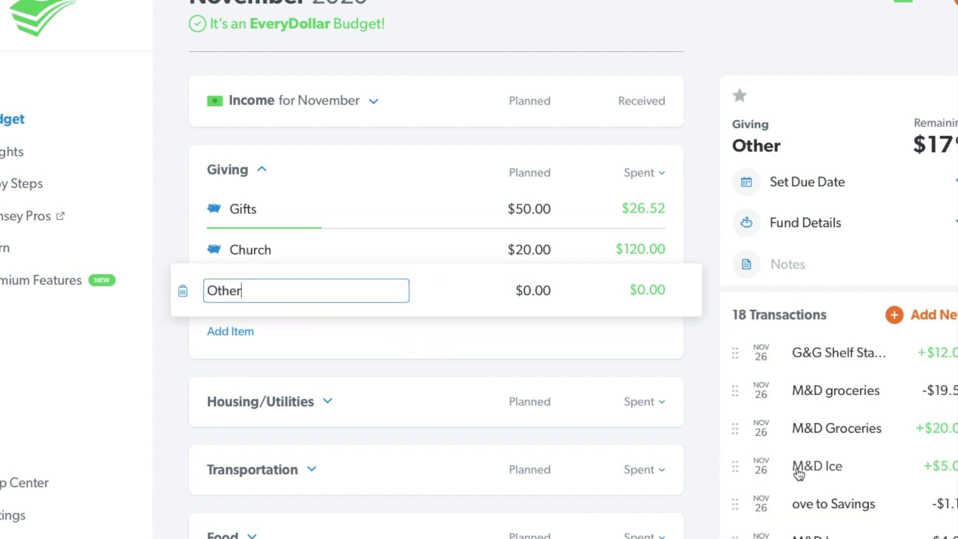
scroll(799, 440, down, 4)
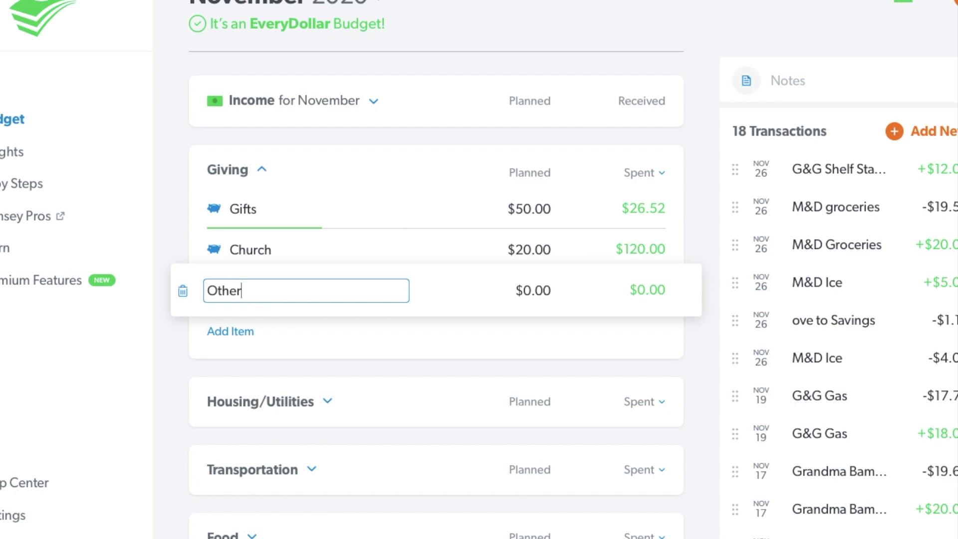
click(262, 172)
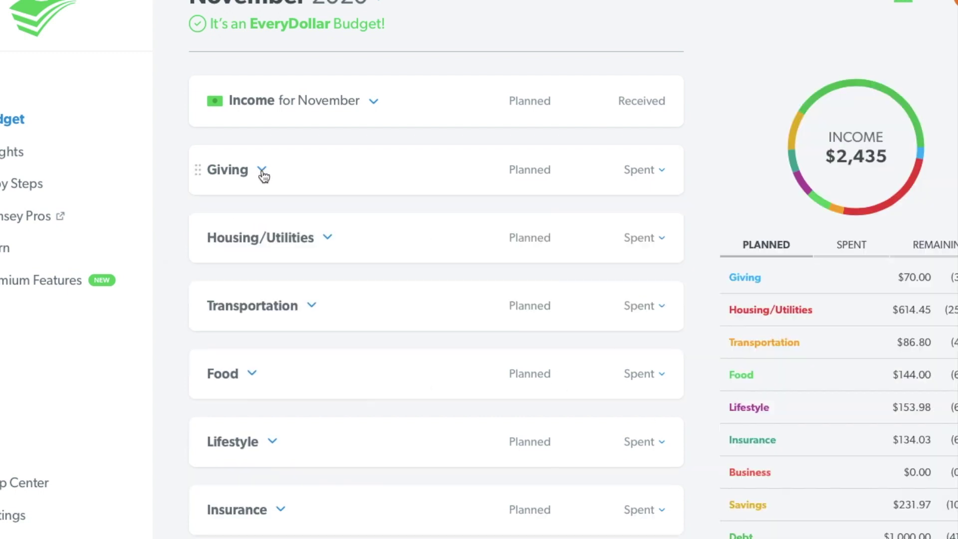
- Review the Household Maintenance, Lawn Care and Pet Care items in the Housing/Utilities group, and collapse the group
click(327, 239)
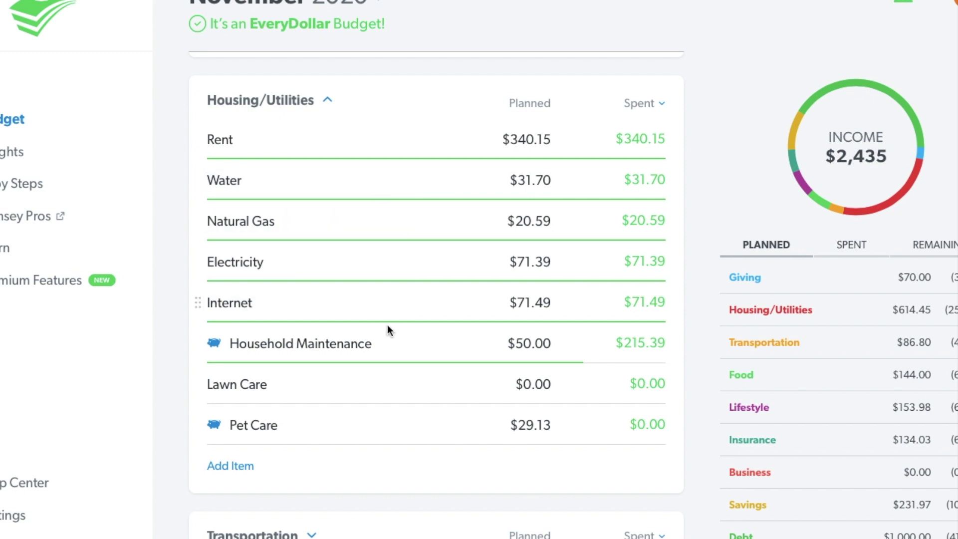
click(397, 341)
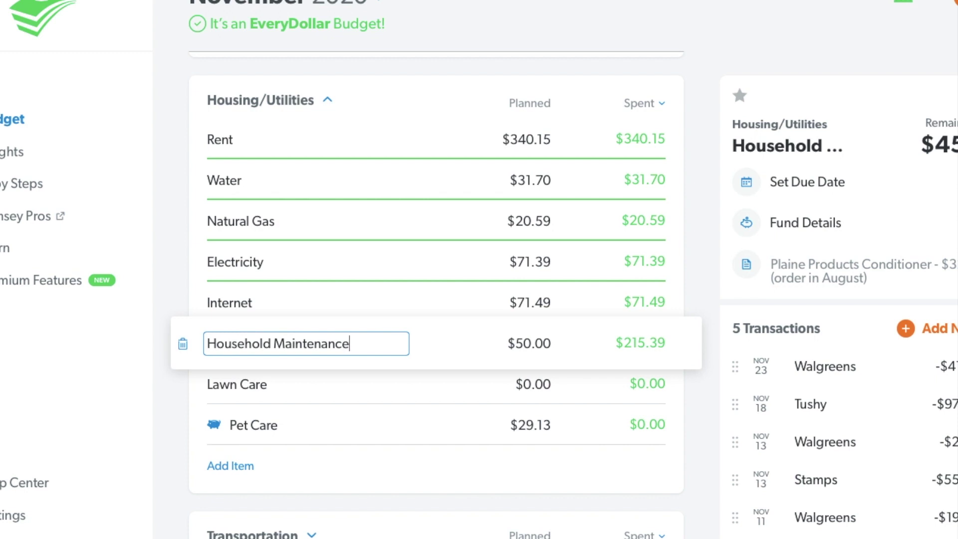
click(393, 390)
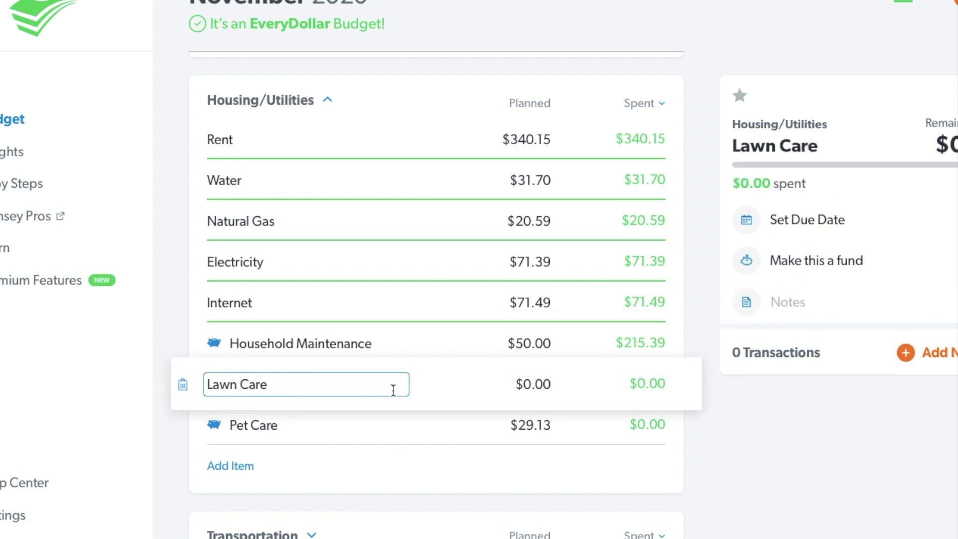
click(396, 430)
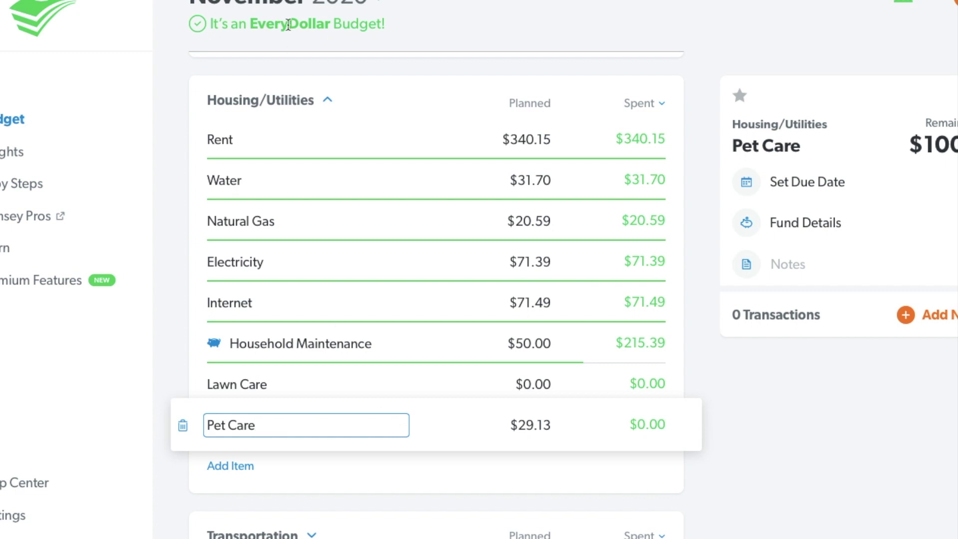
click(328, 102)
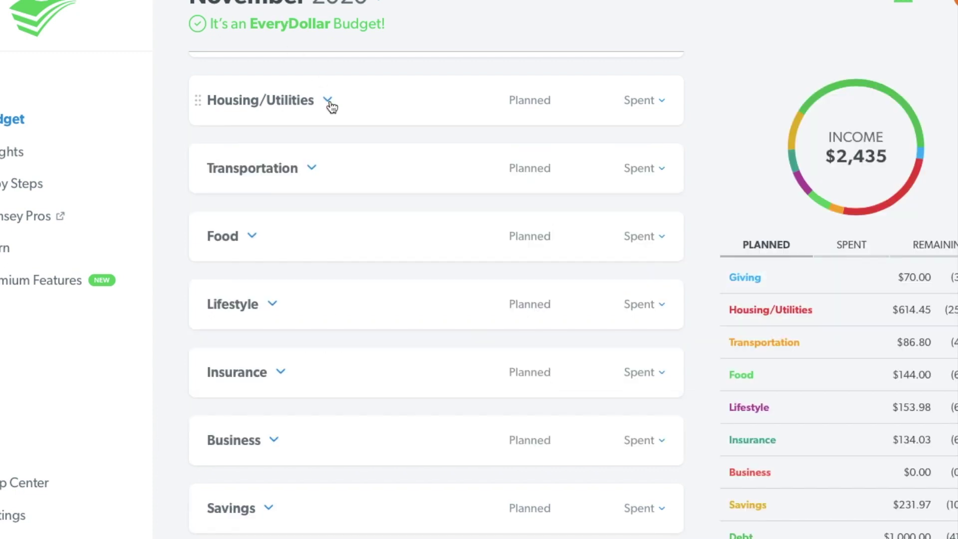
- Review the transactions of the Gas and Maintenance items in the Transportation group, and collapse the group
click(312, 171)
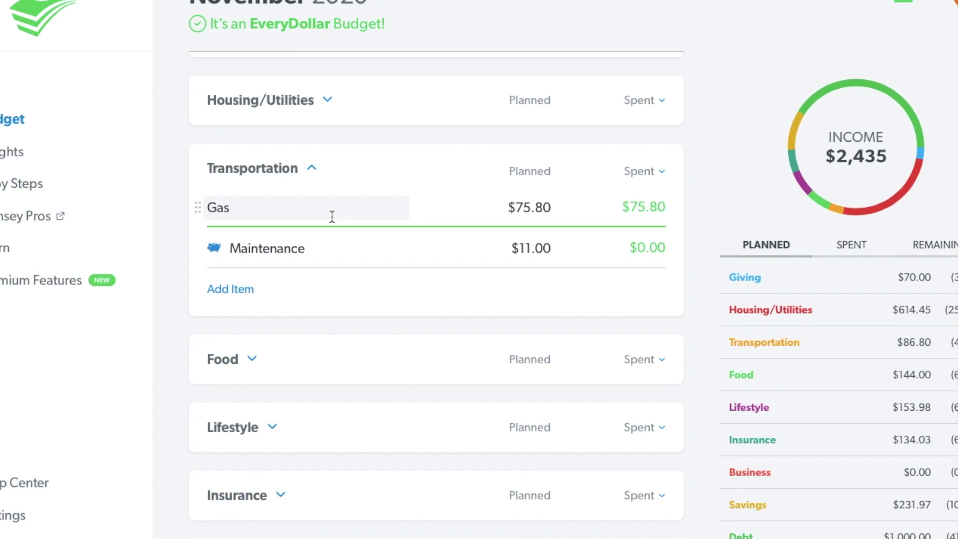
click(332, 217)
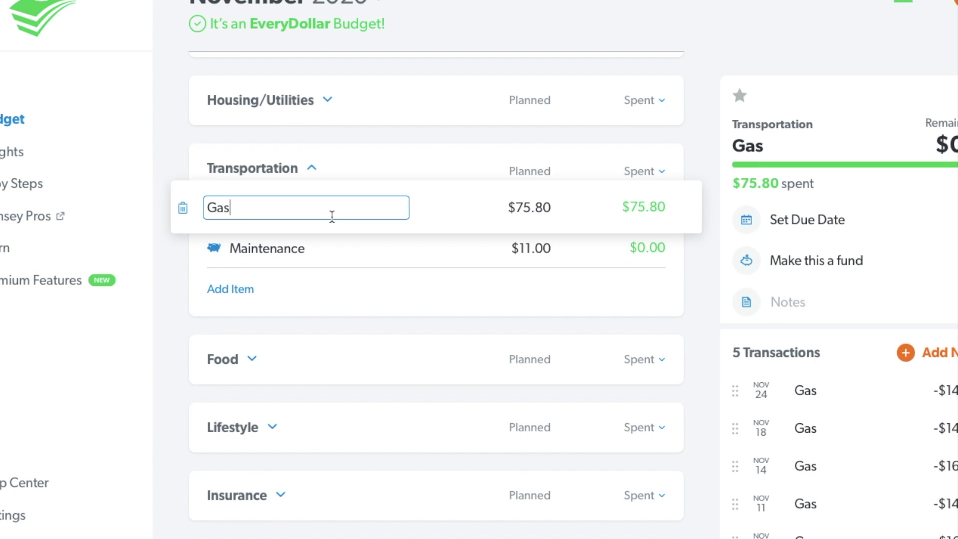
click(350, 249)
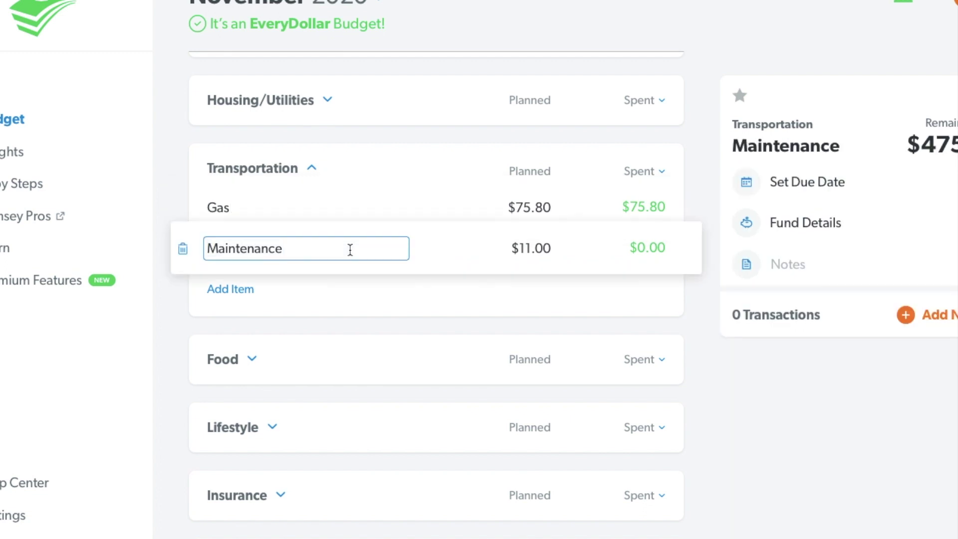
click(311, 168)
- Review the transactions of the Groceries and Restaurants items in the Food group, and collapse the group
click(252, 237)
click(306, 273)
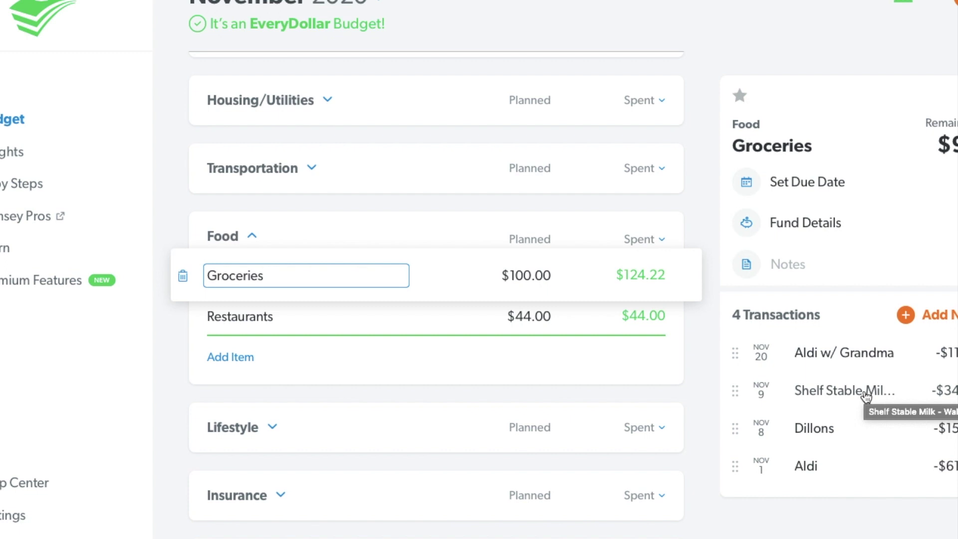
click(437, 324)
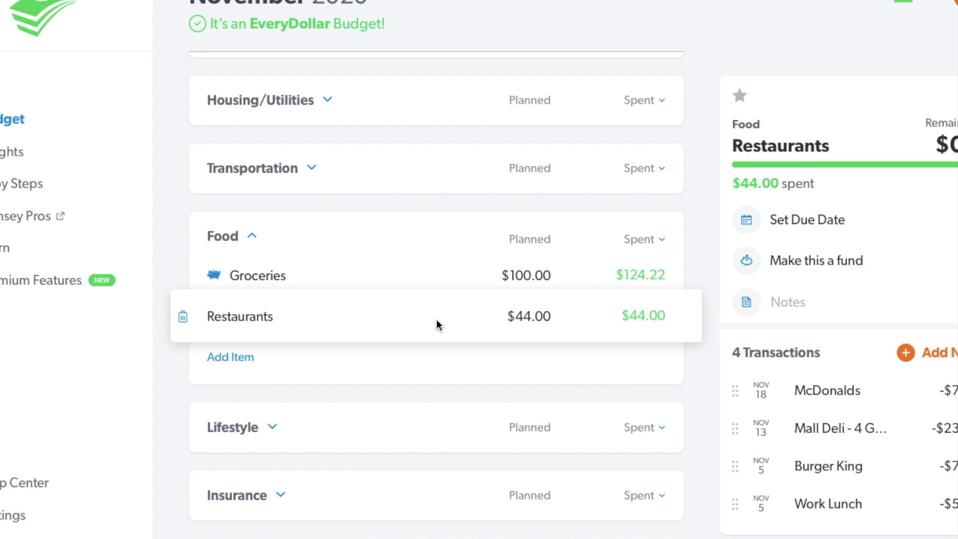
click(252, 236)
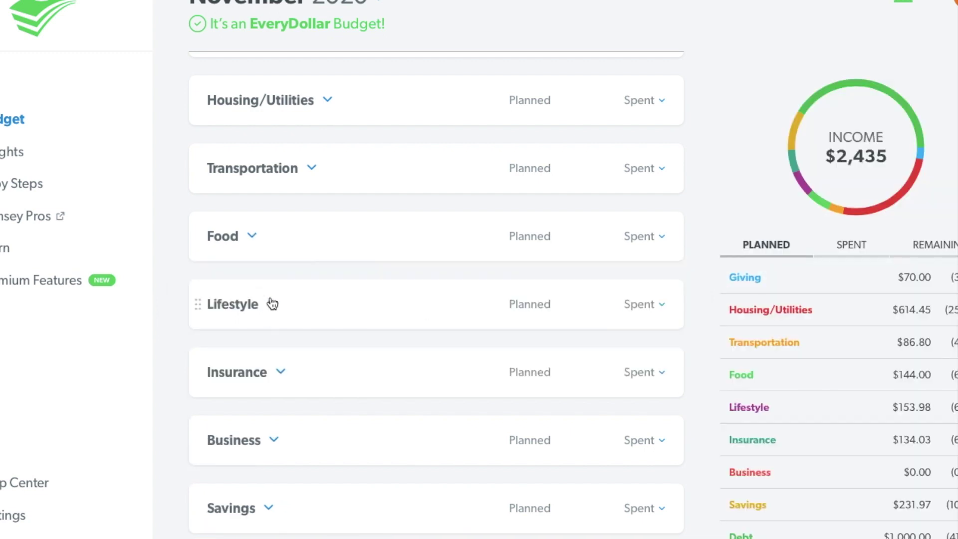
- Review the Phone Bill, Medical, Clothing, Hair & Beauty and Spotify/Hulu items in the Lifestyle group, and collapse the group
click(272, 304)
click(354, 199)
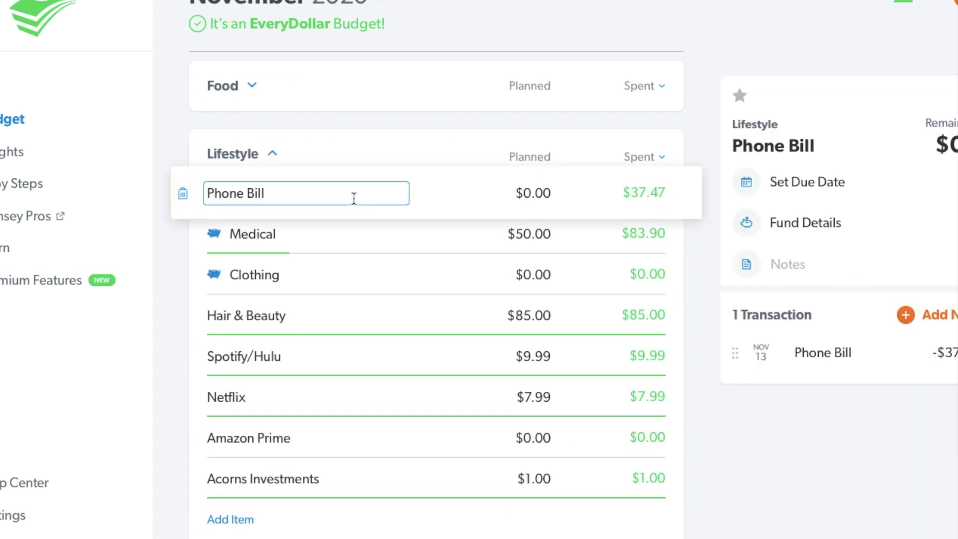
click(353, 234)
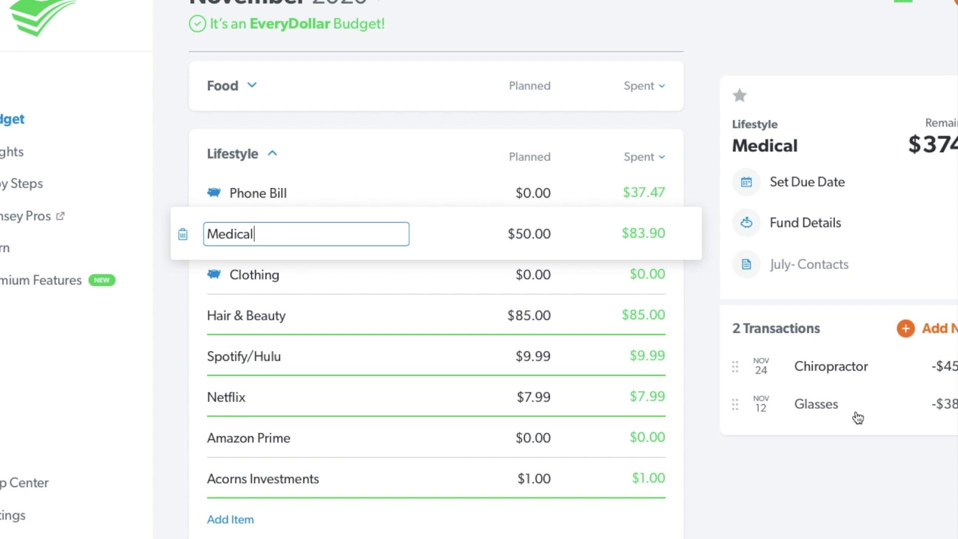
click(429, 276)
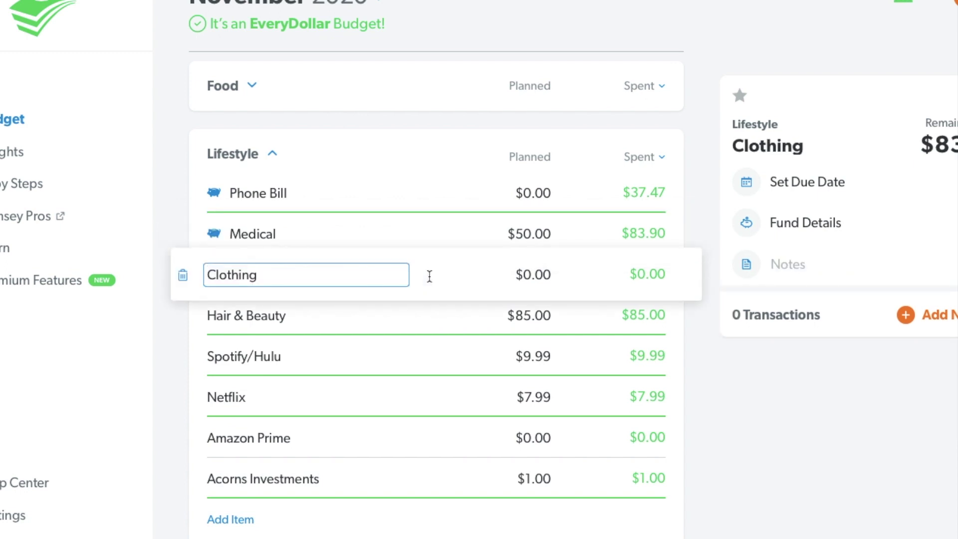
click(415, 327)
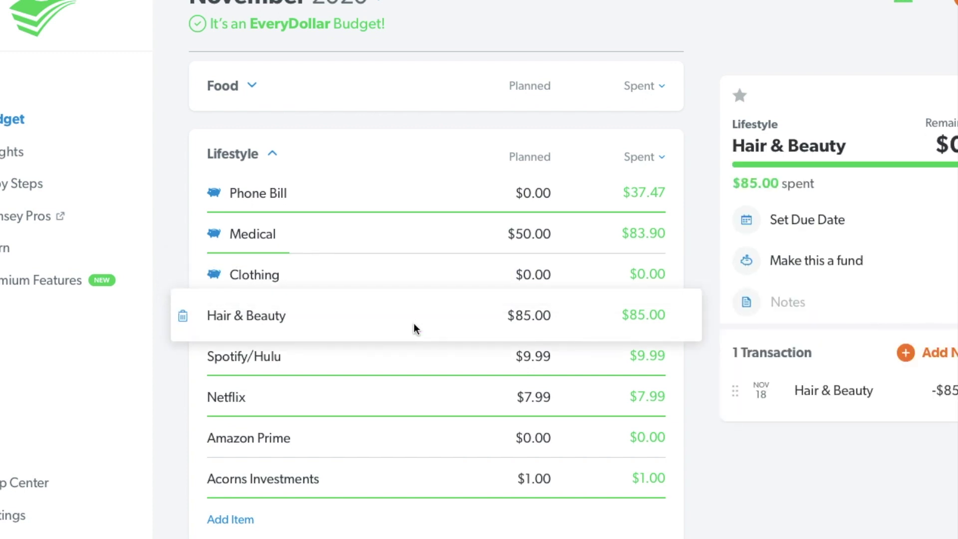
click(415, 361)
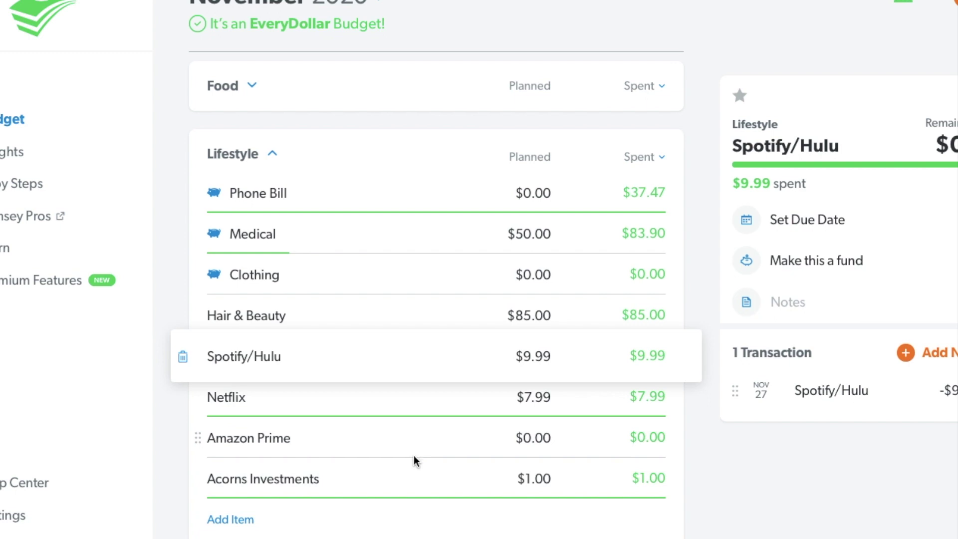
click(272, 153)
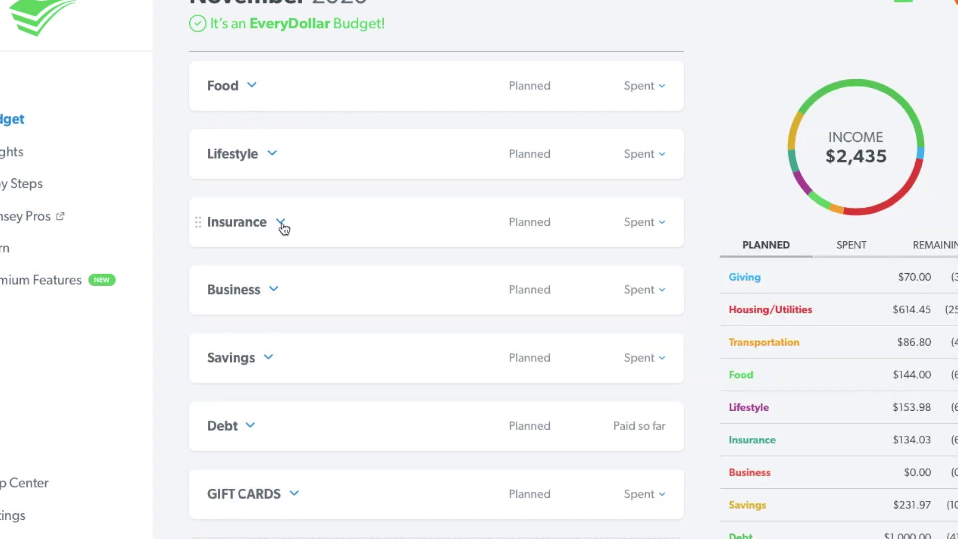
- Review the Car Insurance (June/Nov) and Car Tags (Feb) items in the Insurance group, and collapse the group
click(281, 222)
click(329, 259)
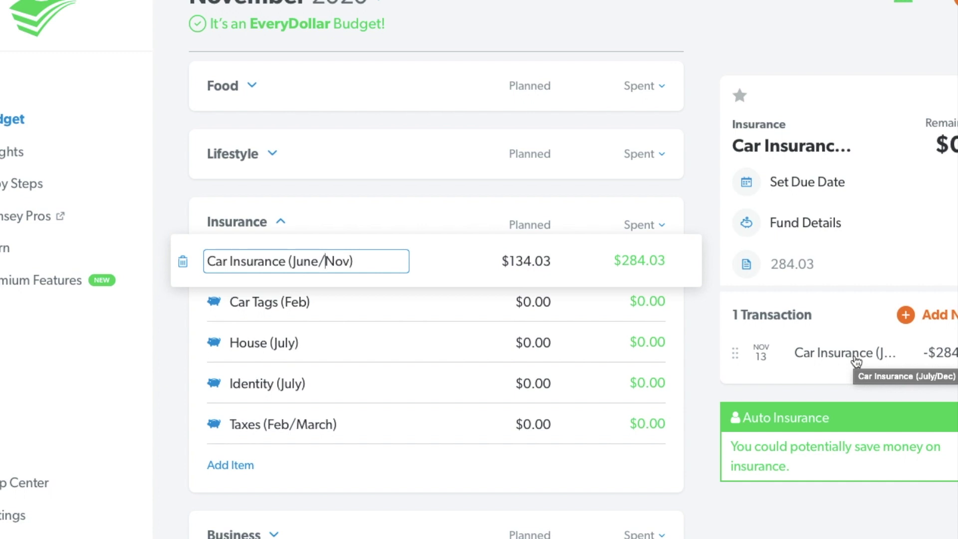
click(376, 307)
click(273, 317)
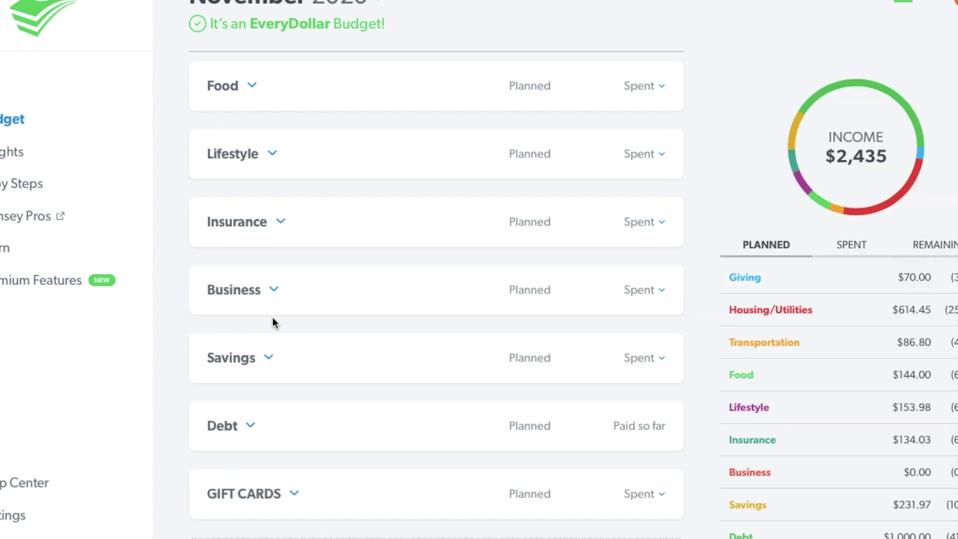
- Review the transactions of the Start Up Costs item in the Business group, and collapse the group
click(274, 291)
click(313, 333)
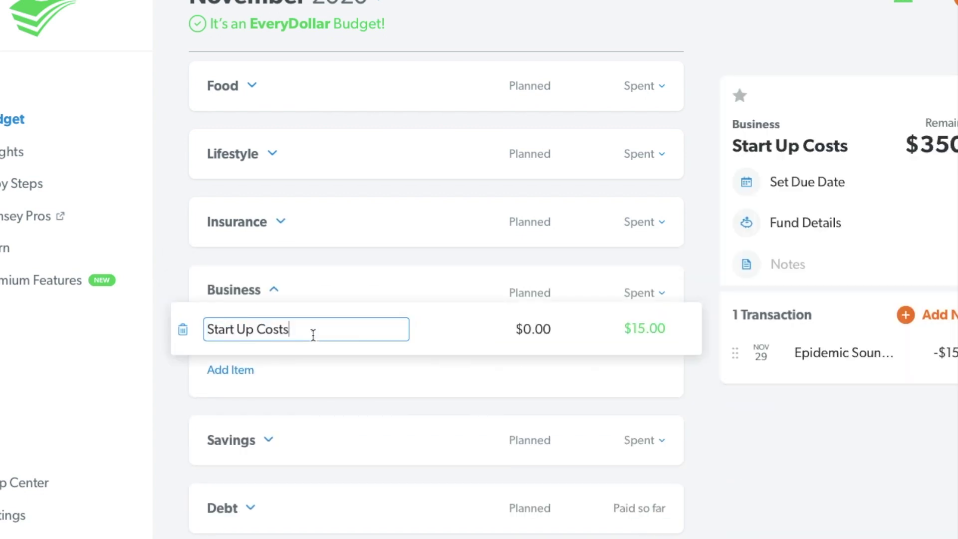
click(274, 292)
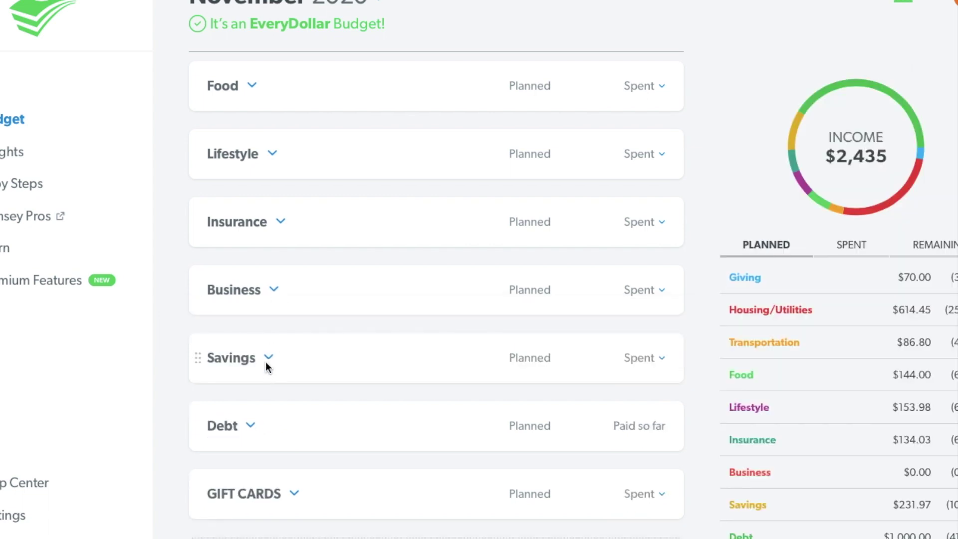
- Expand the Savings group and view the transactions of the second Emergency Fund item
click(268, 358)
scroll(300, 394, down, 2)
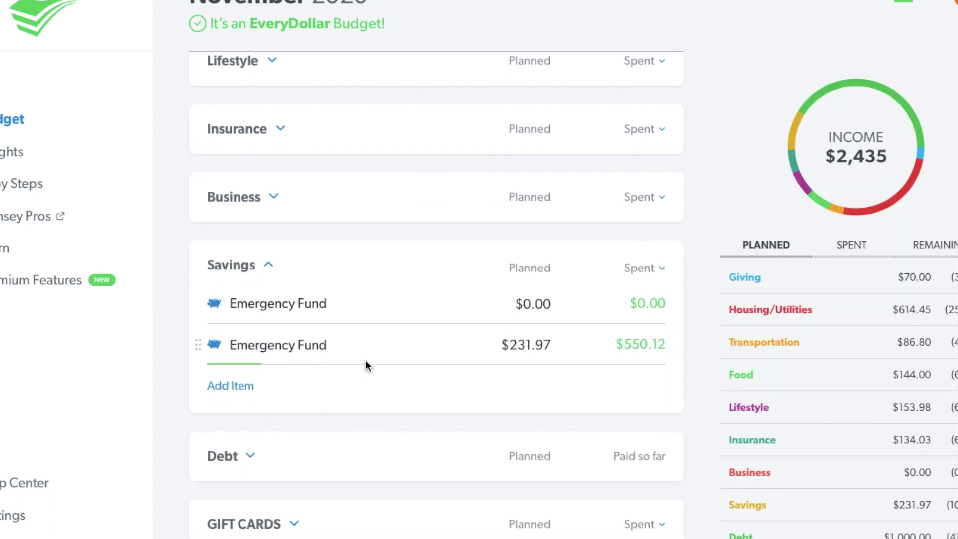
click(408, 353)
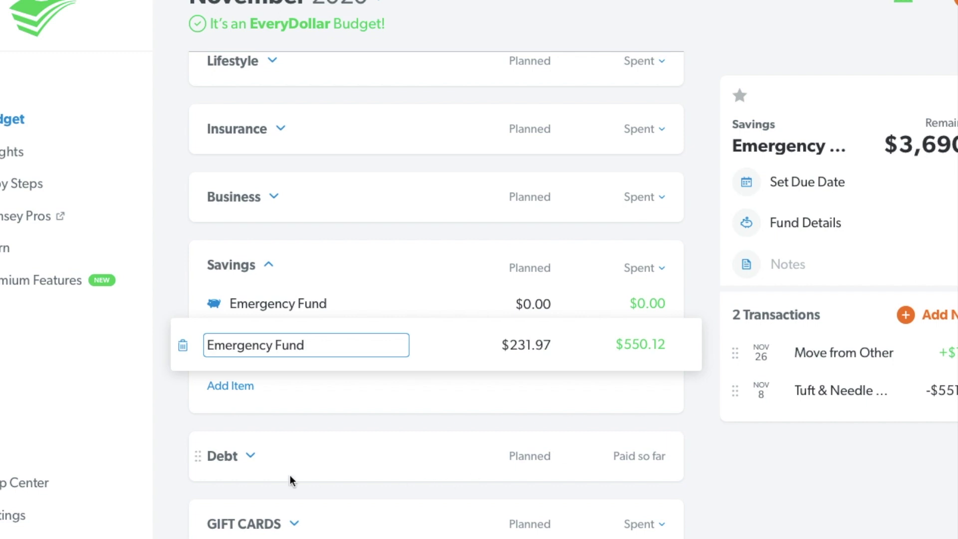
- Review the balance and details of the Jeep debt in the Debt group, leaving both Savings and Debt collapsed
click(252, 457)
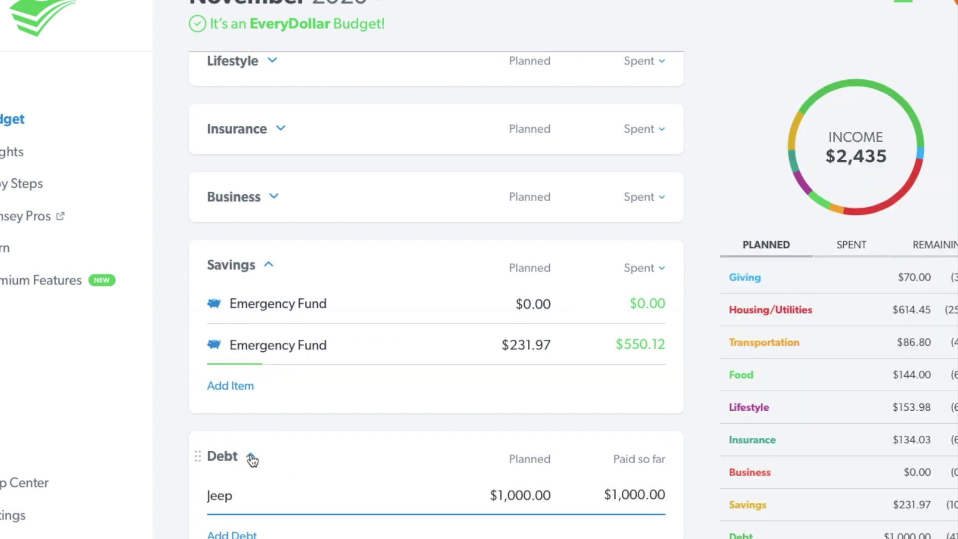
click(270, 267)
click(325, 372)
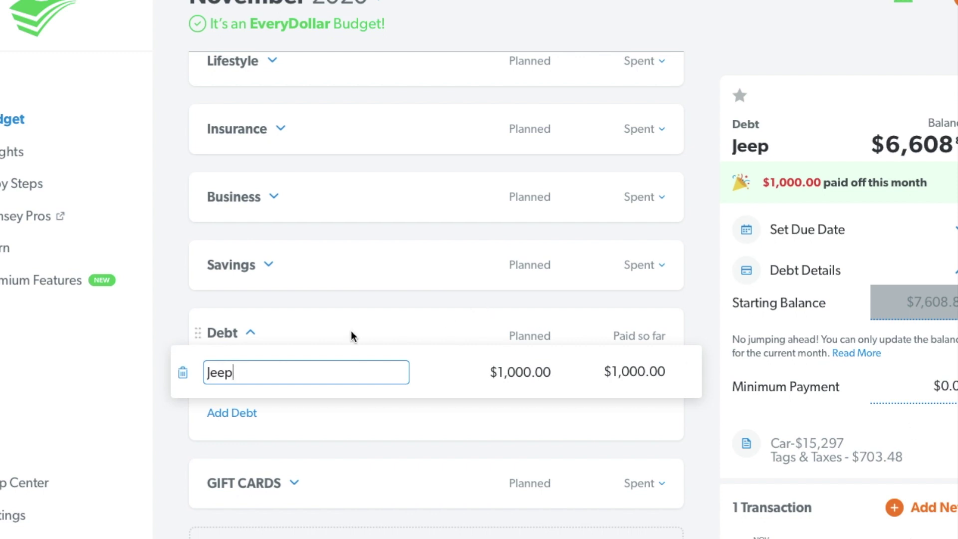
click(253, 334)
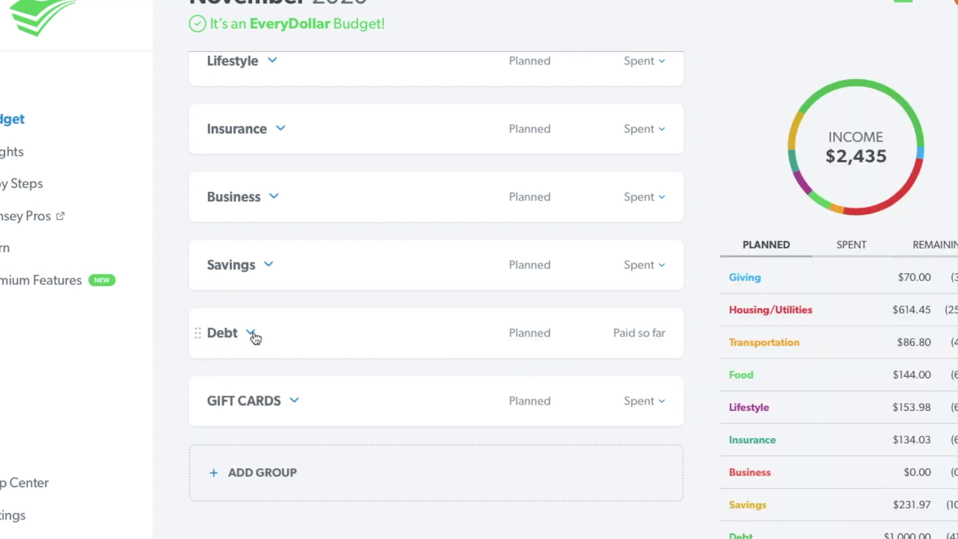
- Look through the transactions of the Contacts Rebate item in the GIFT CARDS group, and collapse the group
click(295, 401)
scroll(368, 455, down, 2)
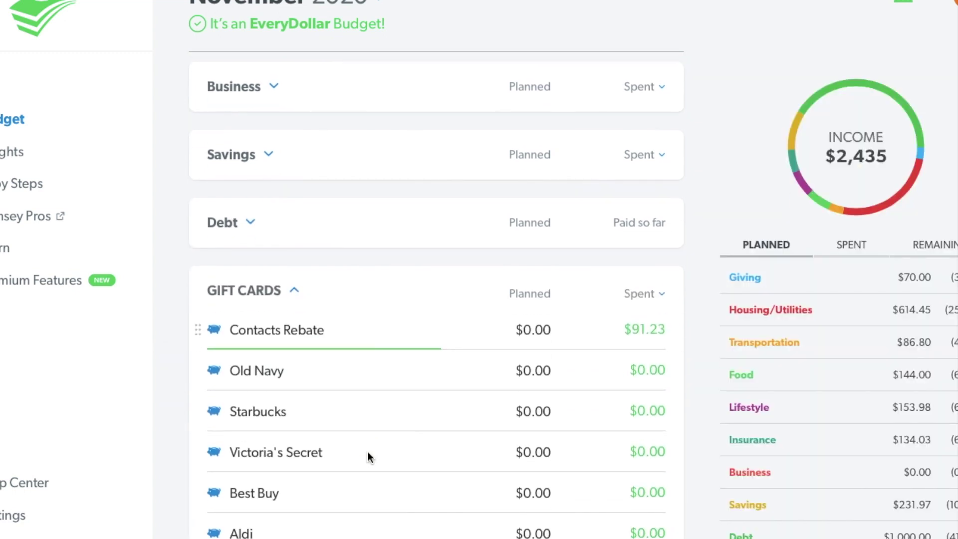
click(395, 341)
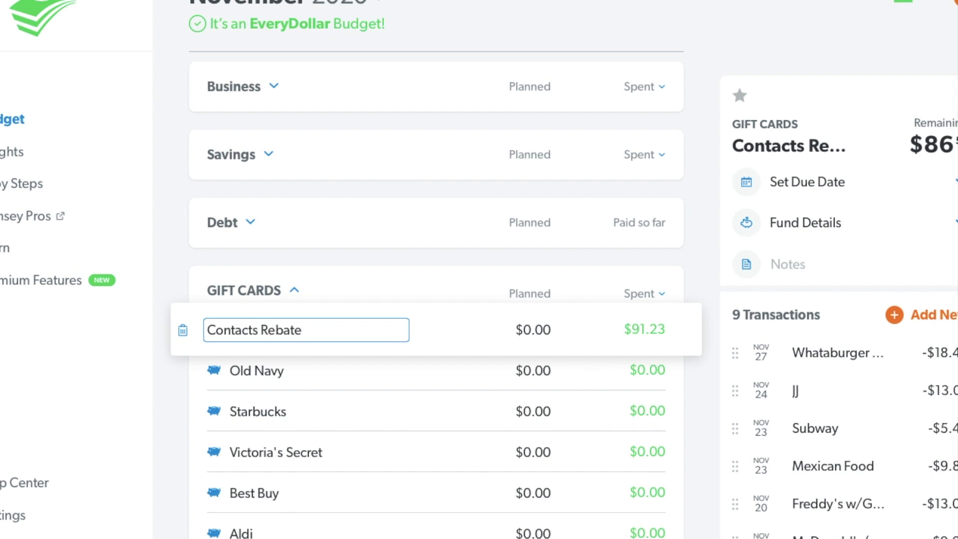
scroll(436, 299, down, 2)
scroll(855, 532, down, 2)
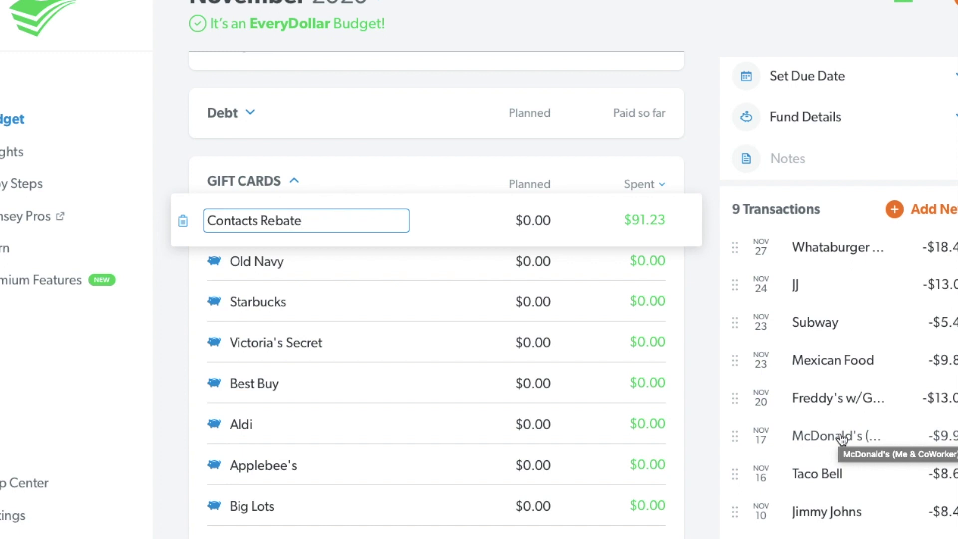
scroll(849, 401, up, 2)
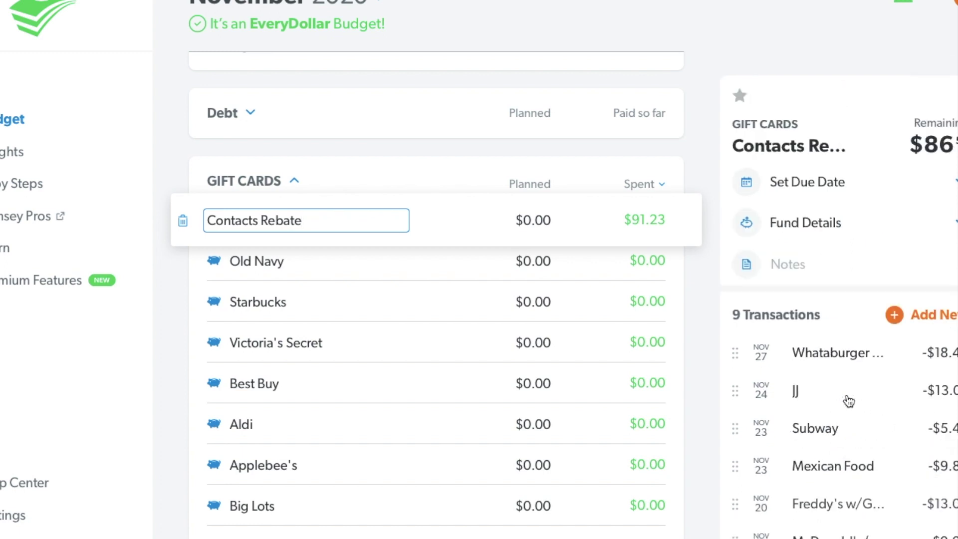
click(298, 182)
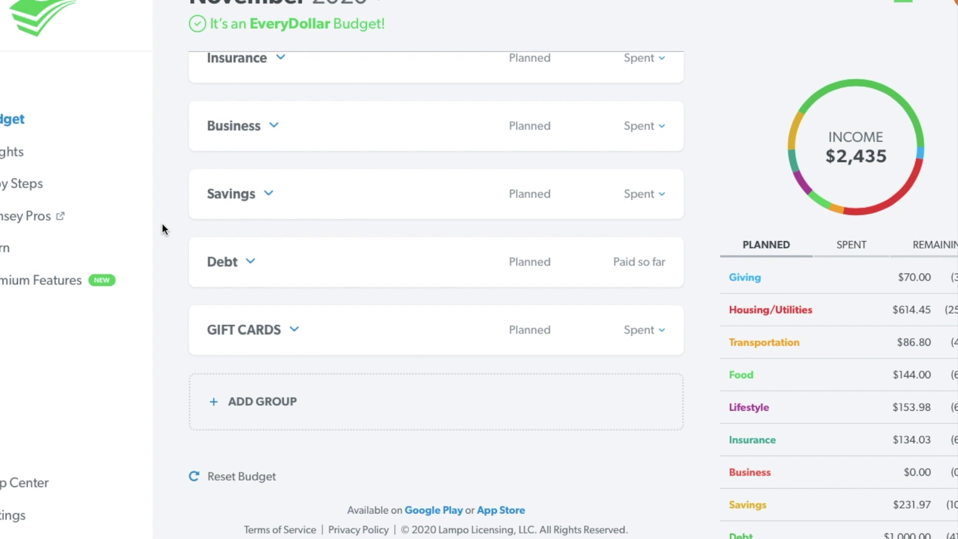
scroll(170, 286, up, 9)
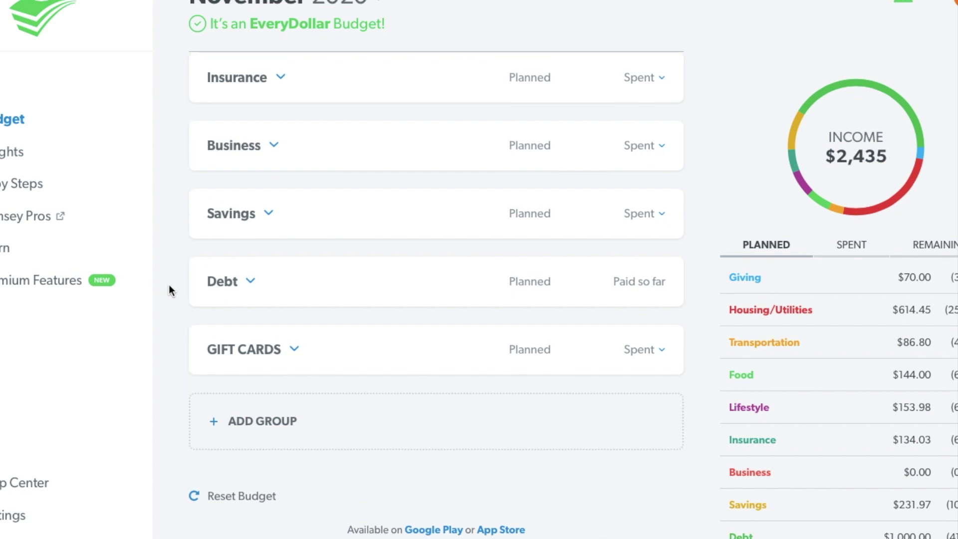